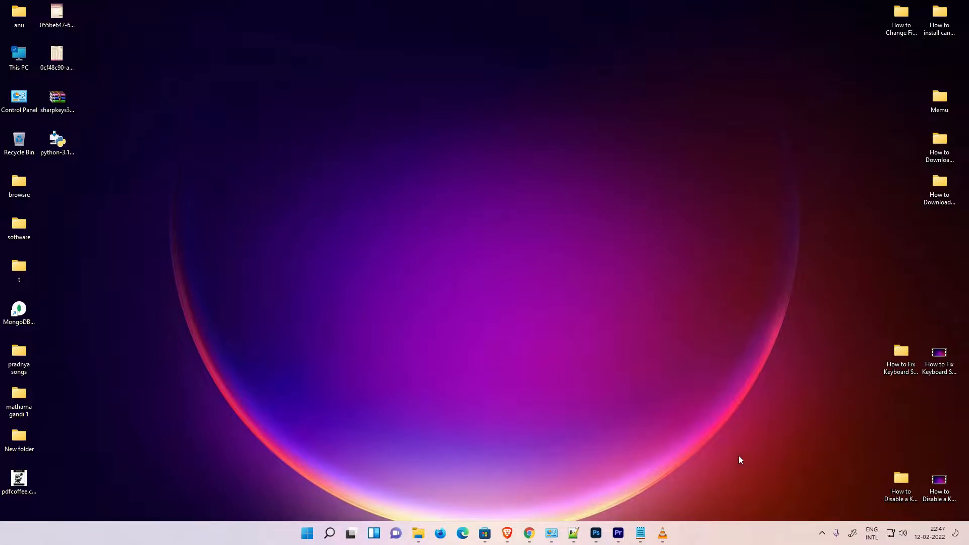
Step: Open This PC and set its folder options to show hidden files, folders and drives, applying the change
click(19, 54)
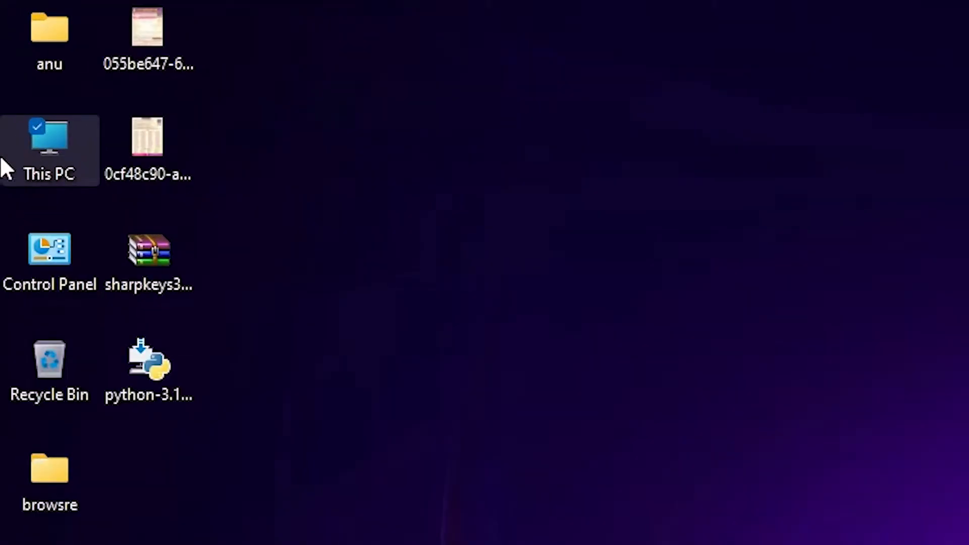
double_click(39, 158)
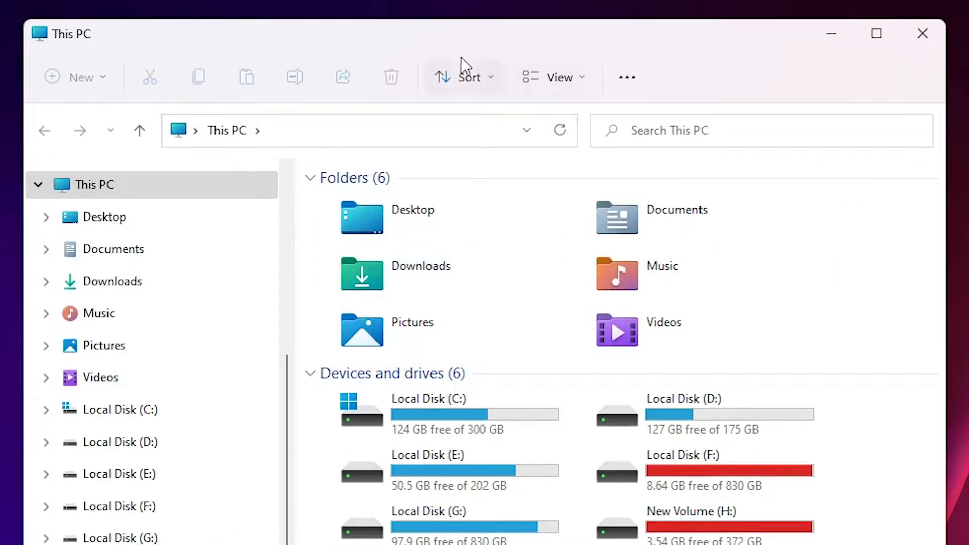
click(633, 77)
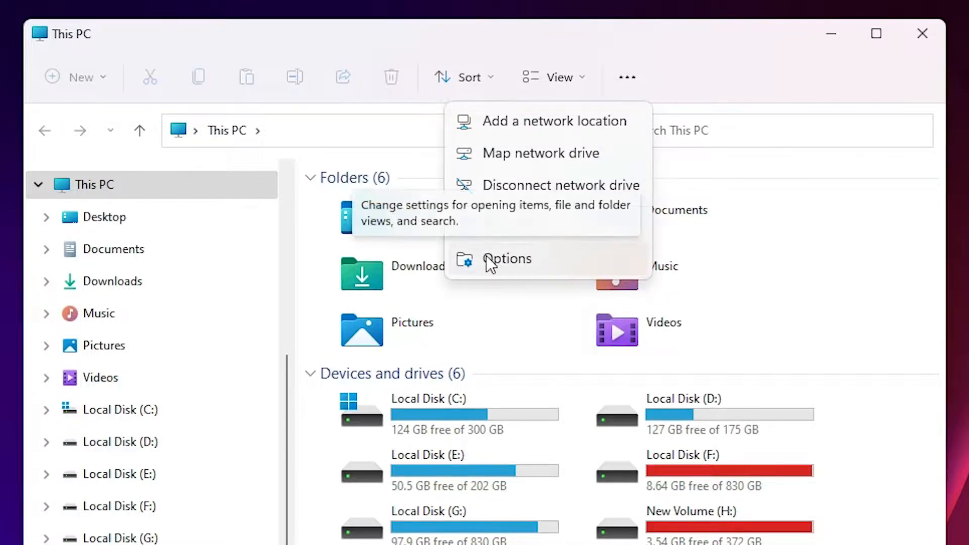
click(530, 257)
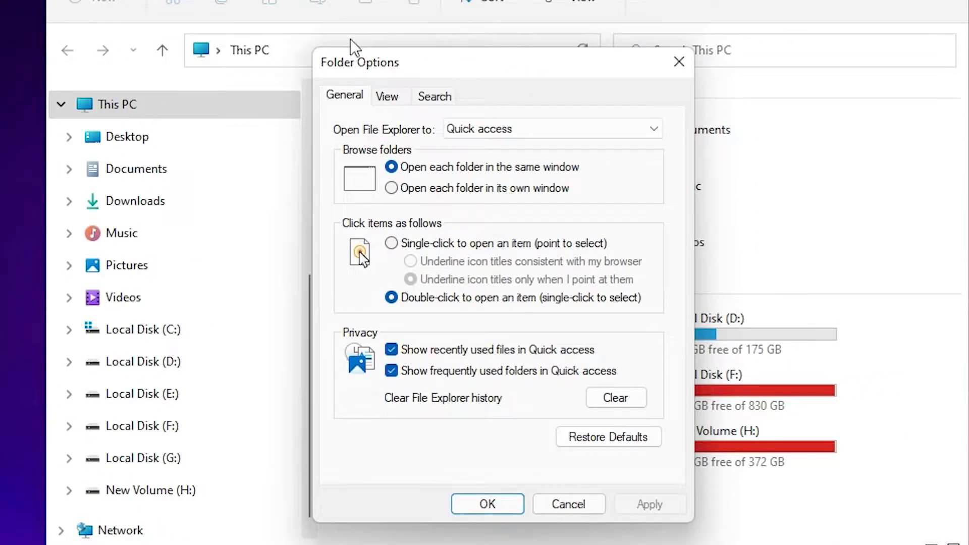
click(392, 99)
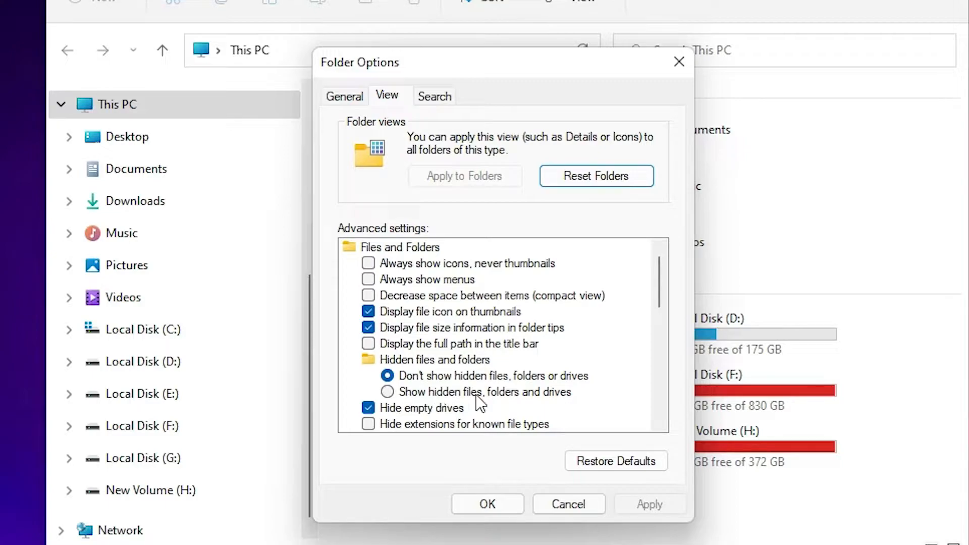
click(387, 393)
click(636, 503)
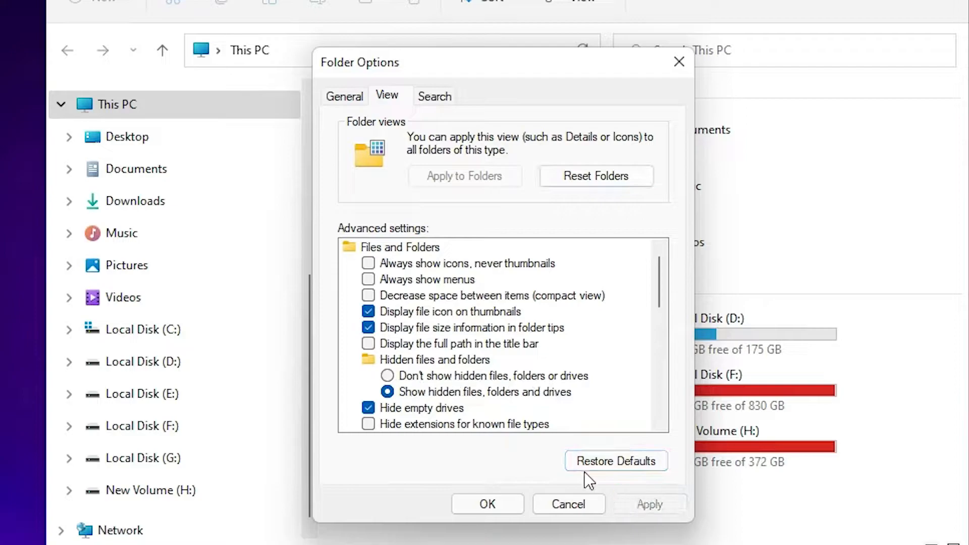
click(488, 503)
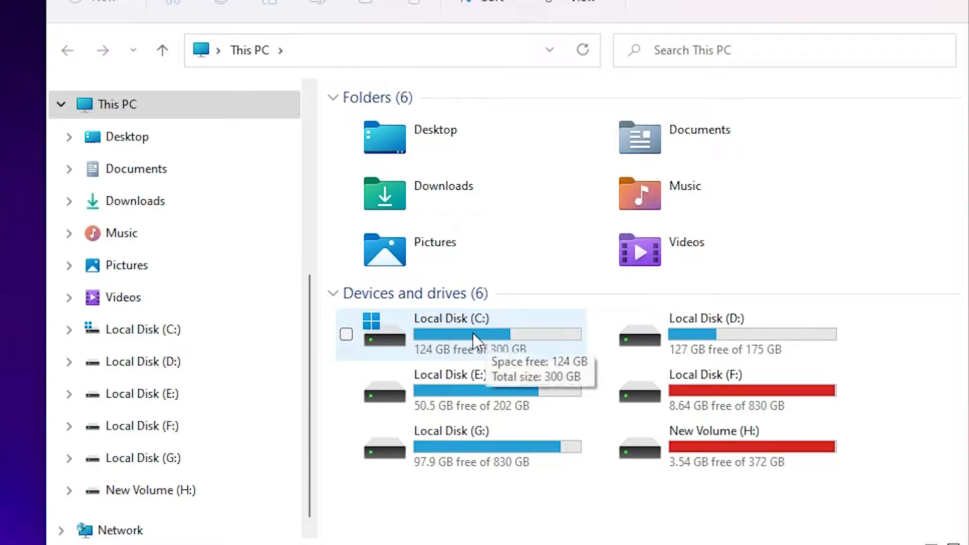
Step: Open the Users folder on Local Disk (C:) and select the current account's folder
double_click(489, 328)
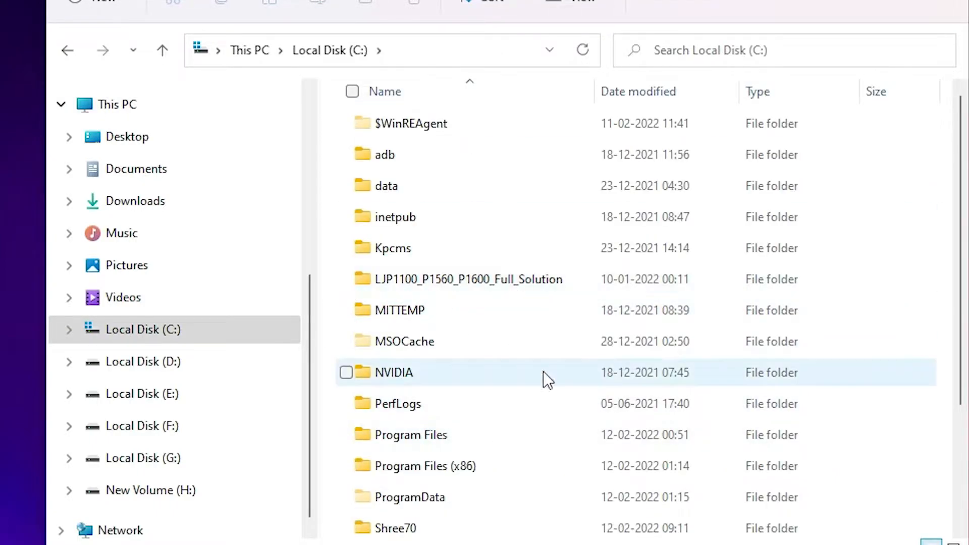
scroll(426, 431, down, 3)
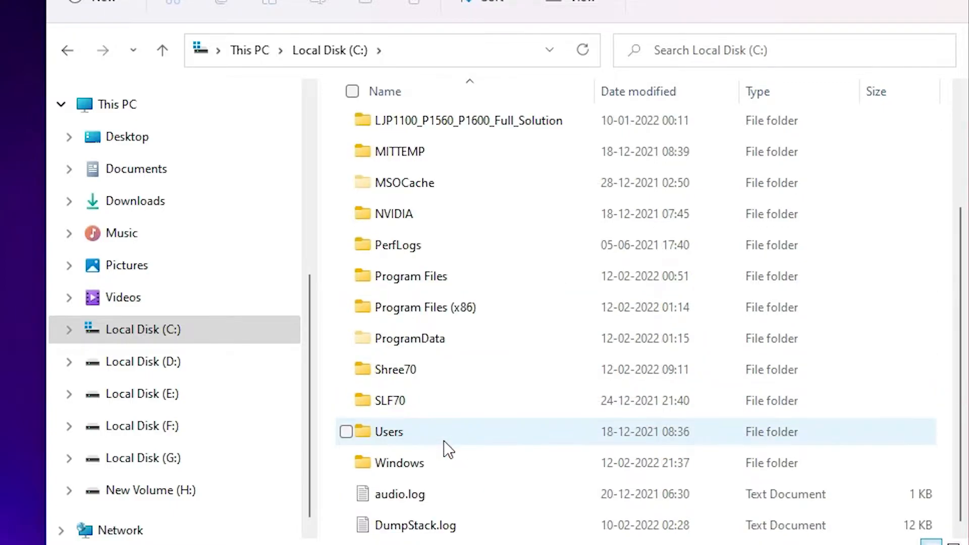
double_click(413, 436)
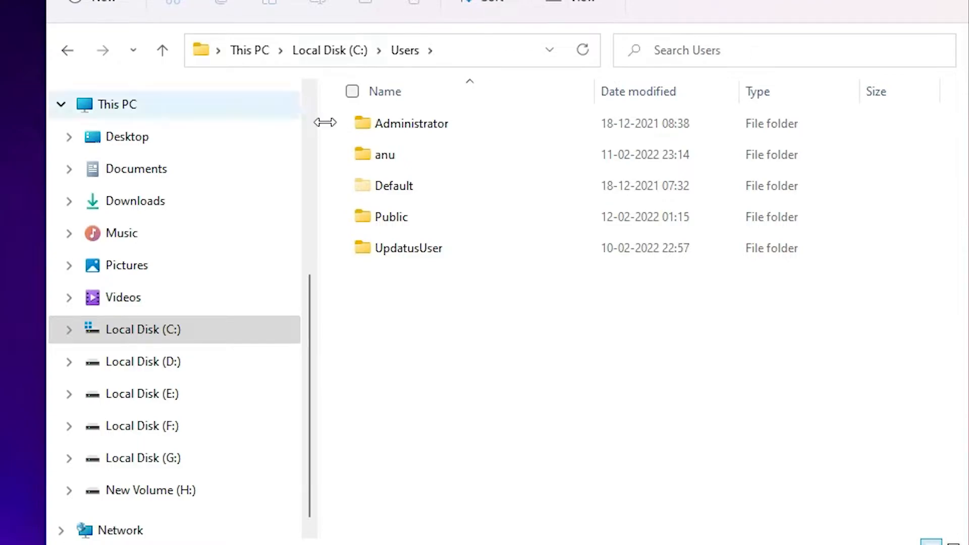
click(392, 159)
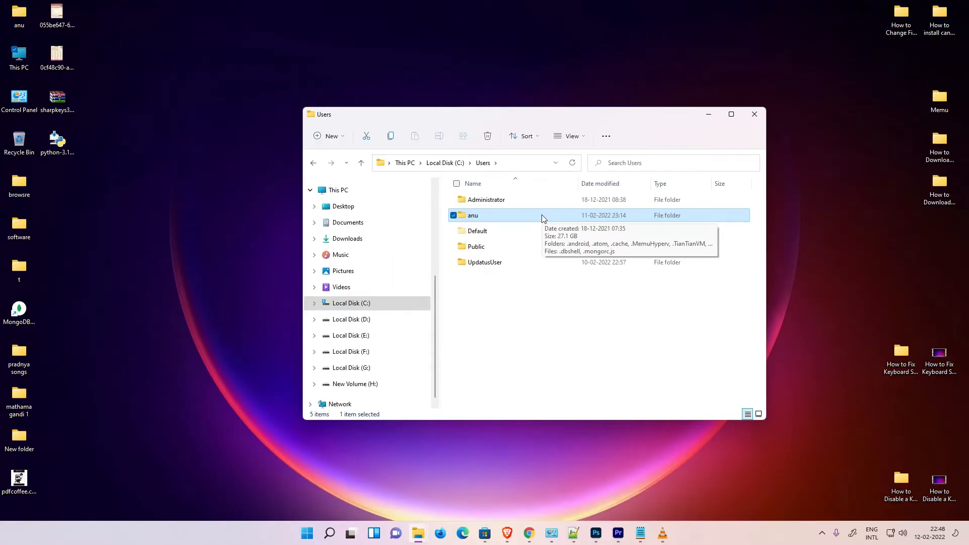
Step: Check the signed-in account name in Start to identify the matching folder in Users
click(306, 532)
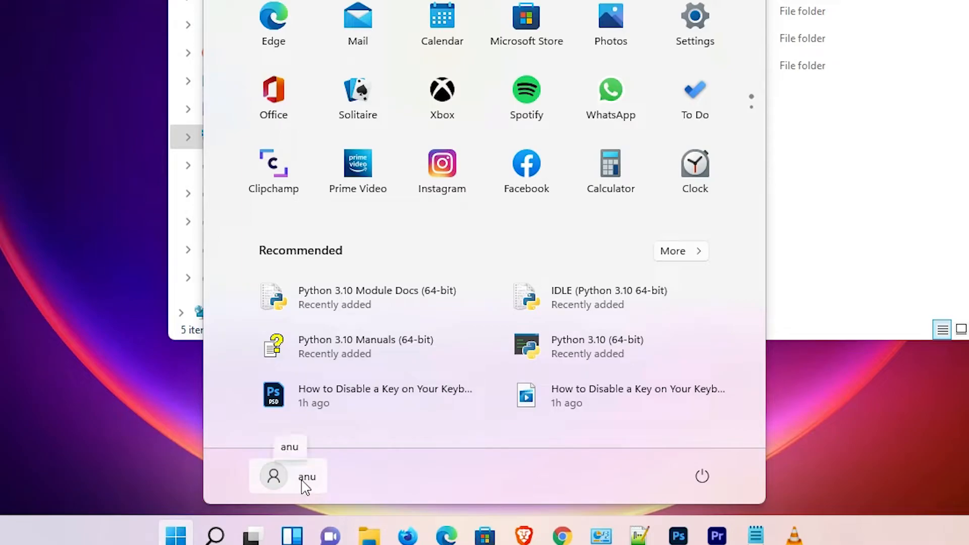
click(848, 225)
click(359, 214)
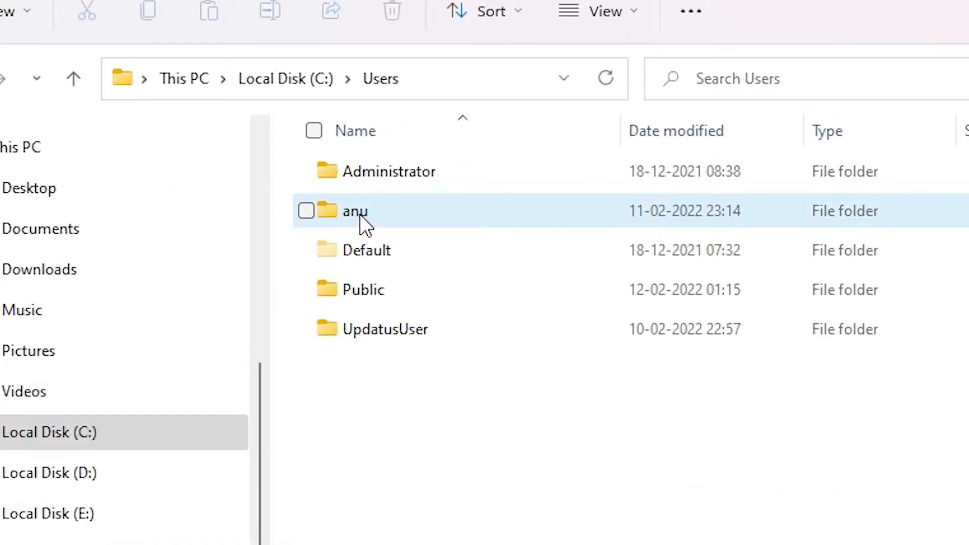
Step: Inside the current account's user folder, navigate to AppData\Local\Programs\Python\Python310
double_click(359, 214)
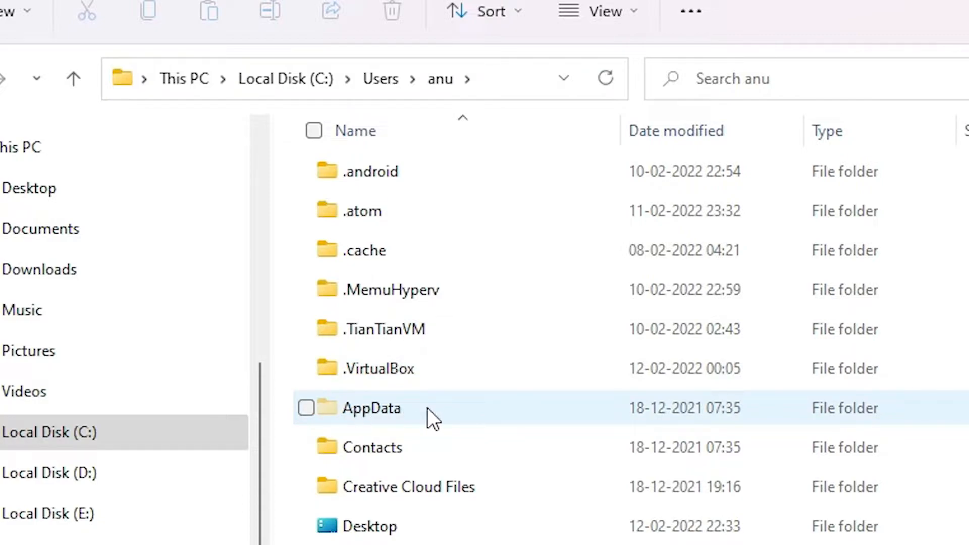
double_click(343, 408)
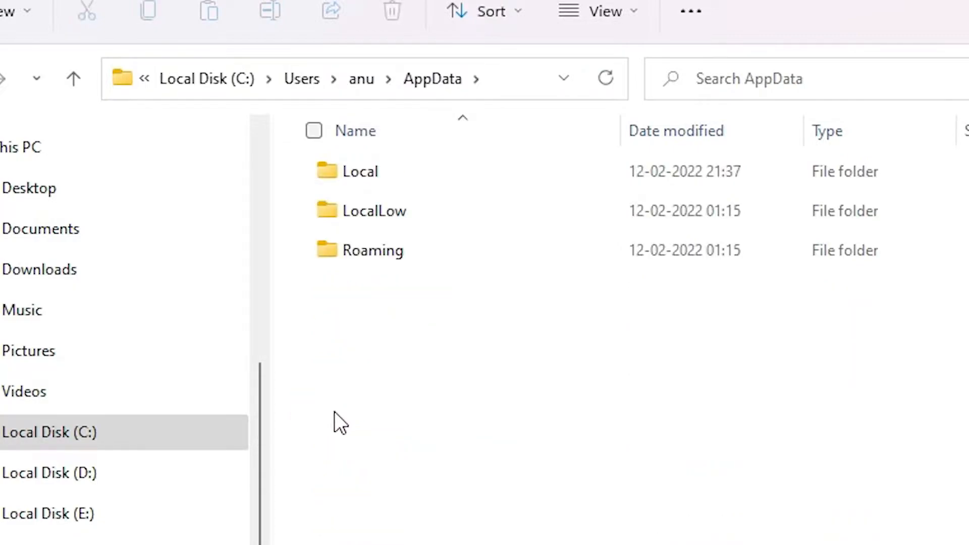
double_click(369, 168)
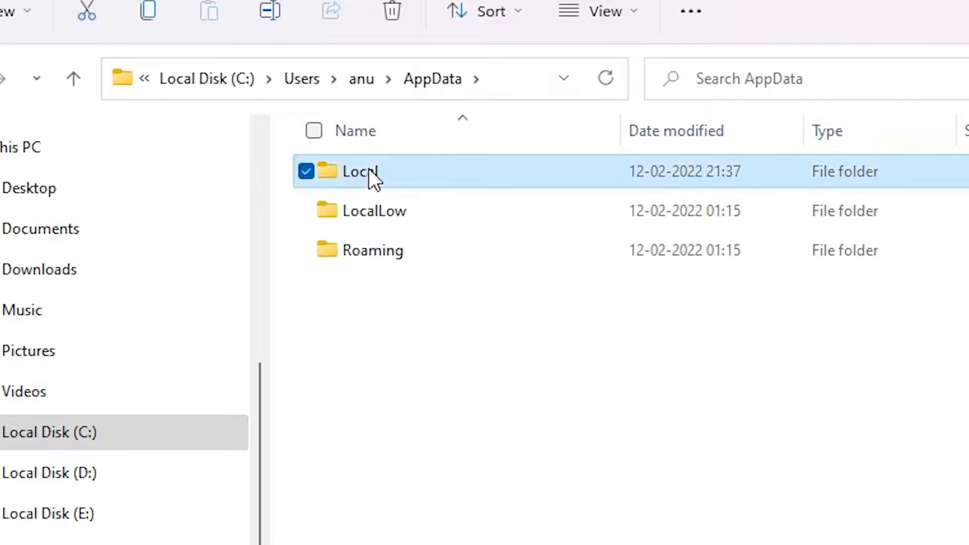
click(402, 395)
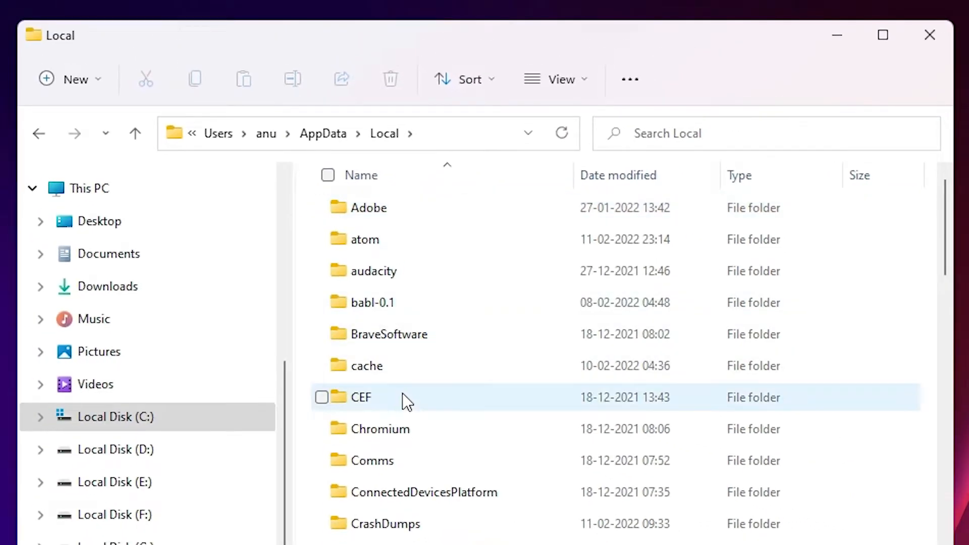
text(pr)
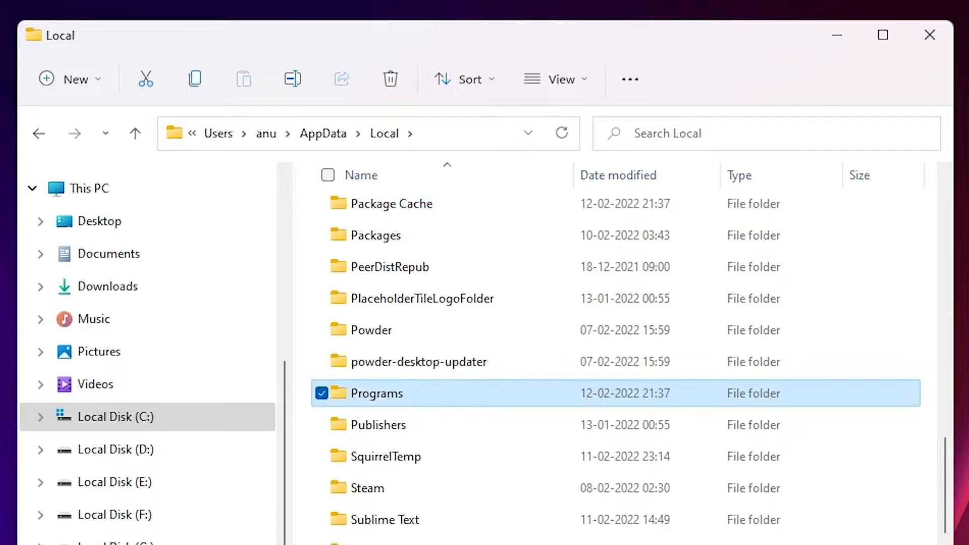
key(Return)
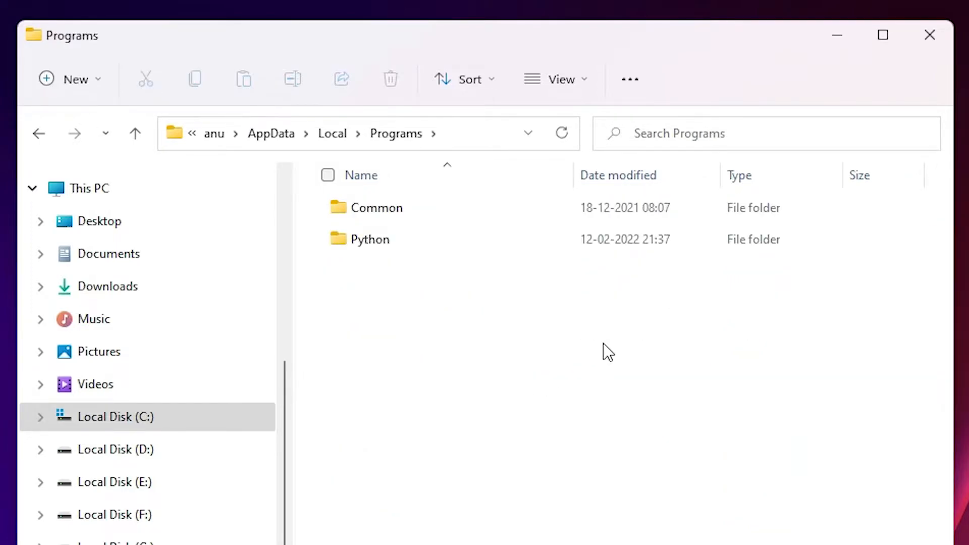
double_click(393, 240)
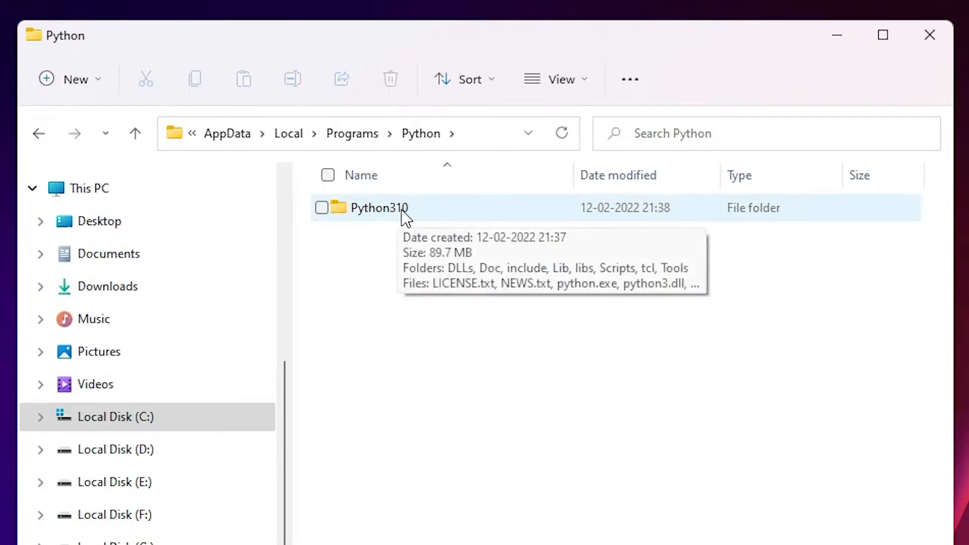
double_click(383, 211)
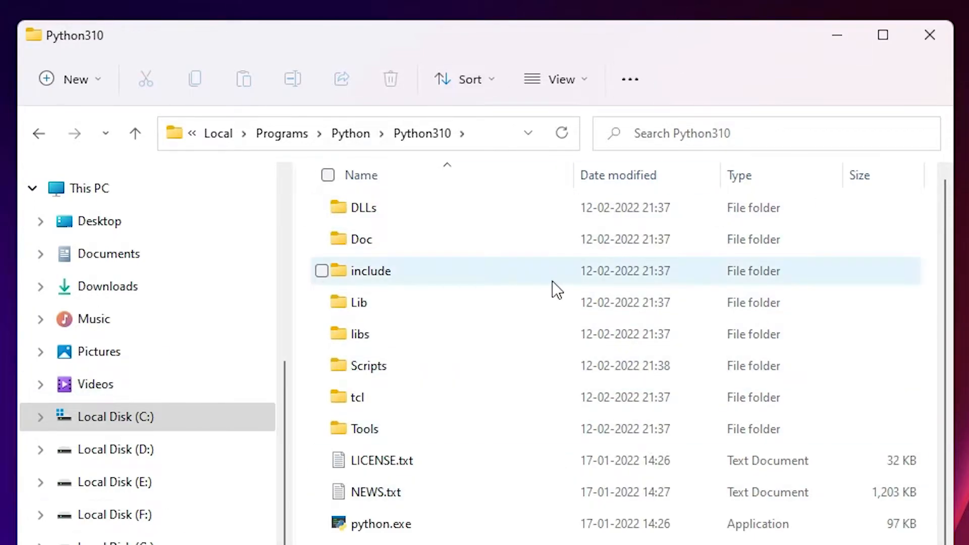
Step: Copy the full path of the Python310 folder and minimize the folder window
click(489, 140)
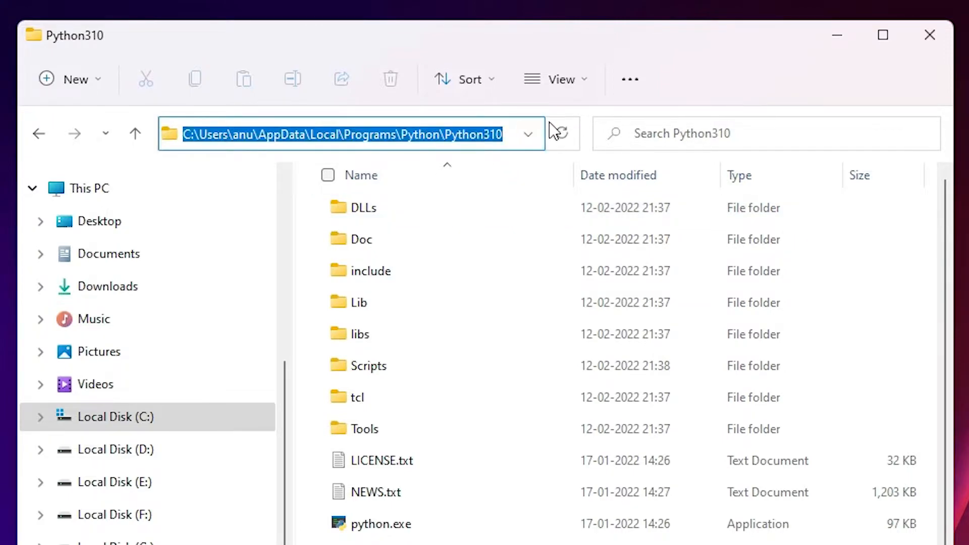
click(505, 142)
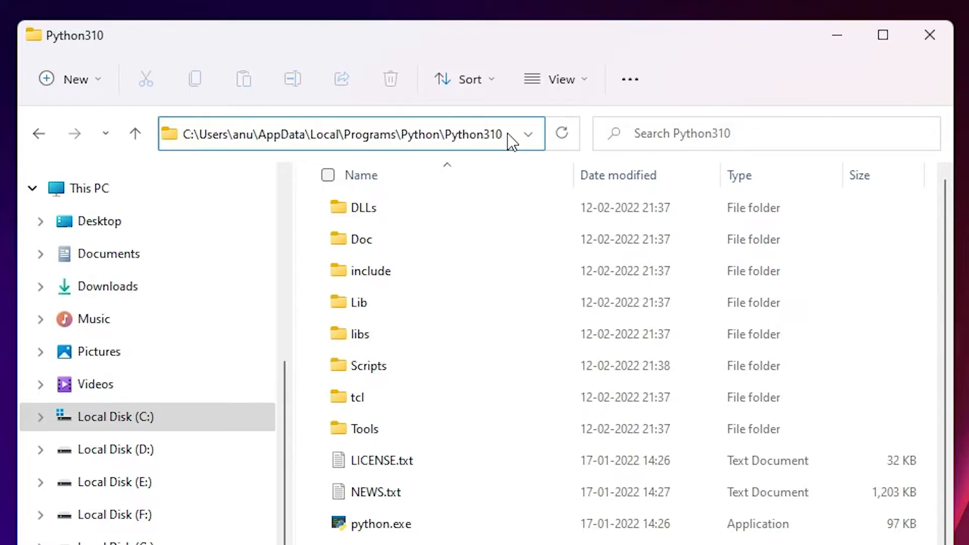
drag(510, 136, 164, 134)
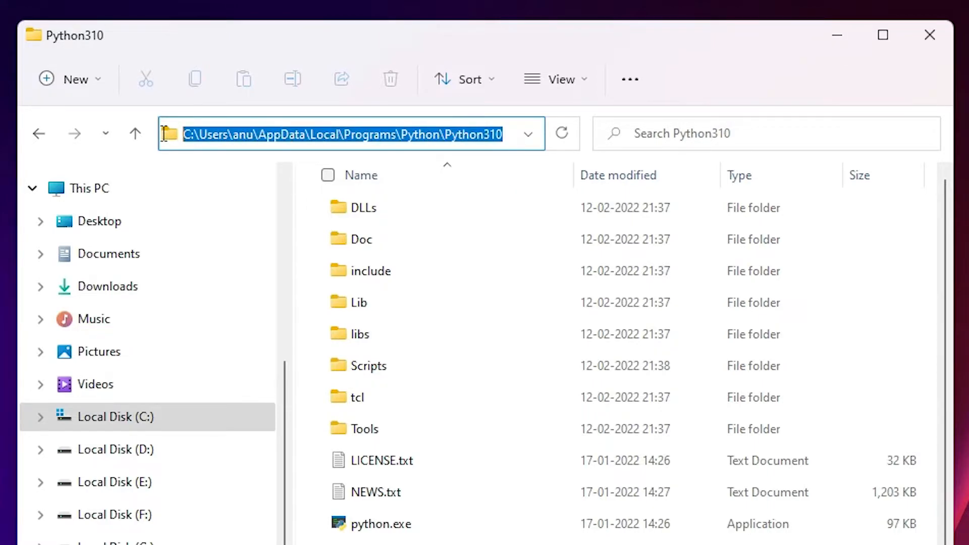
right_click(250, 132)
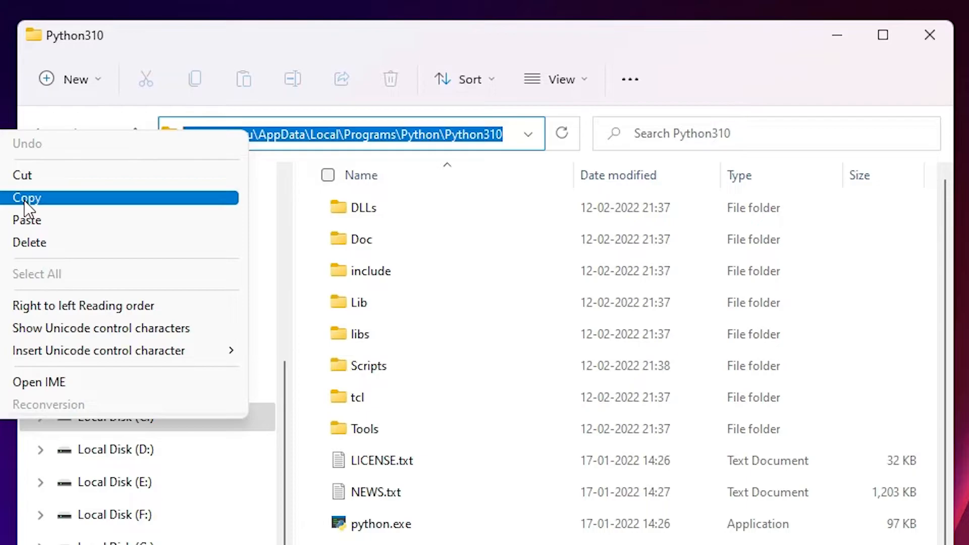
click(24, 201)
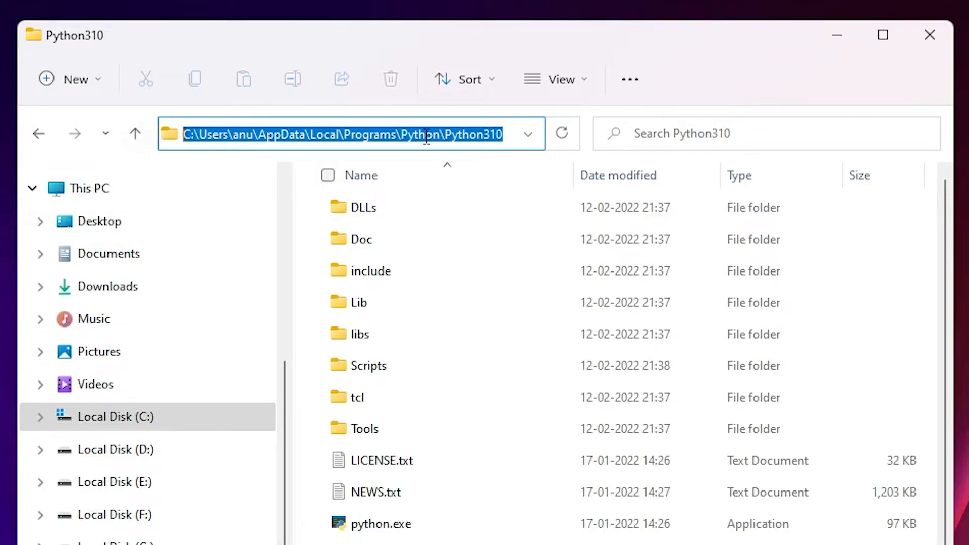
click(846, 41)
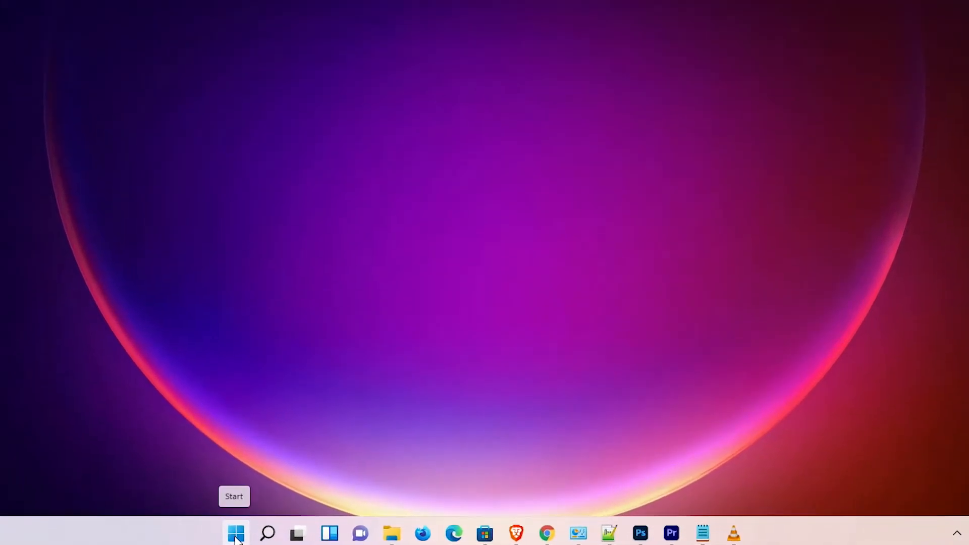
Step: Search for "edit", open the system environment variables settings, and bring up the Environment Variables dialog
click(308, 535)
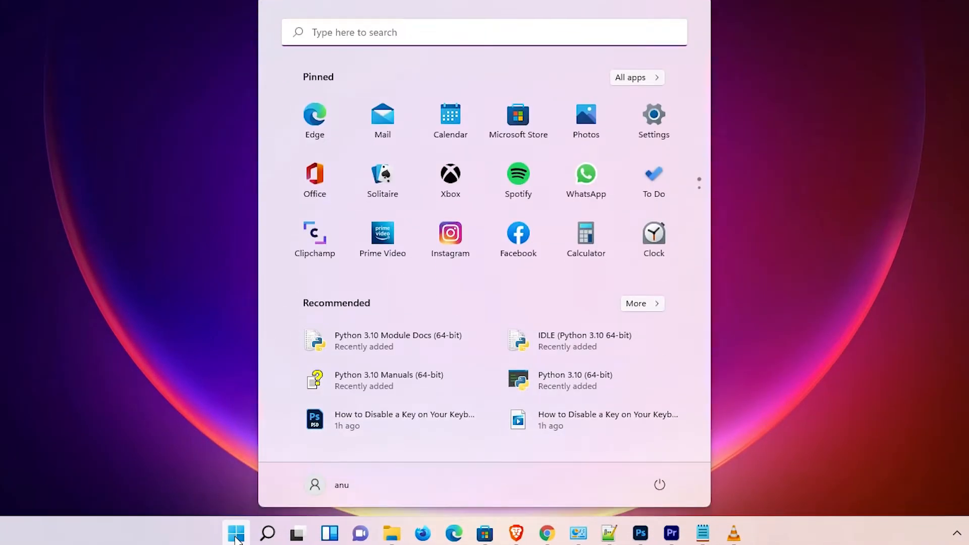
text(edit)
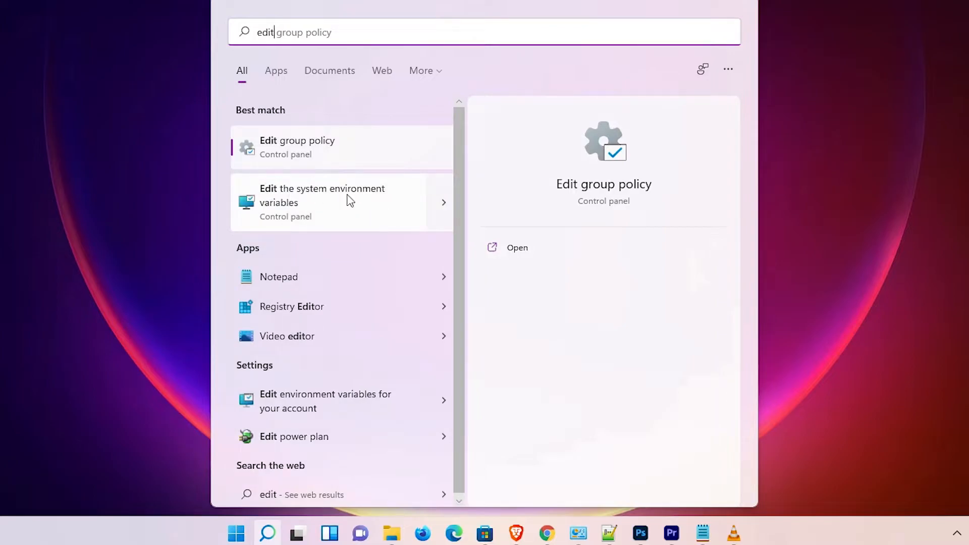
click(326, 207)
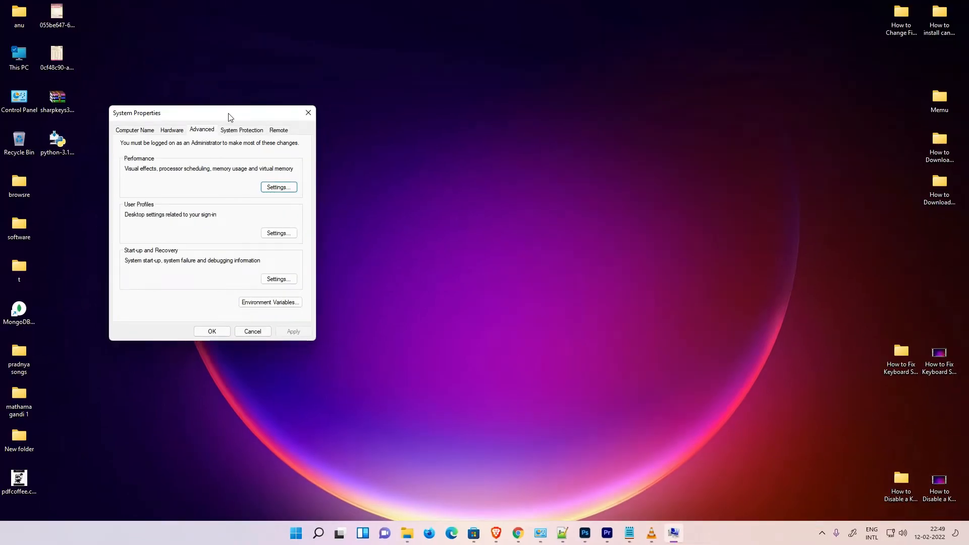
drag(229, 115, 487, 159)
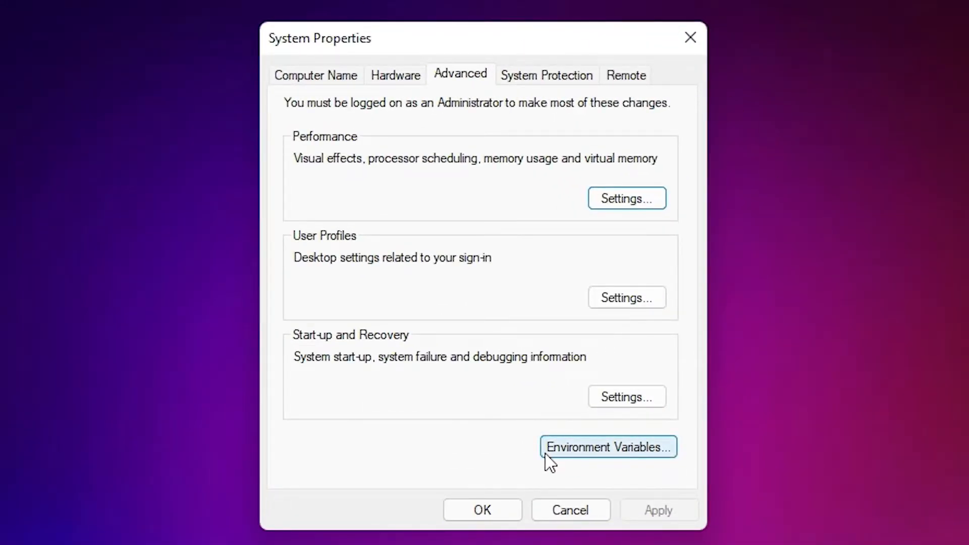
click(606, 454)
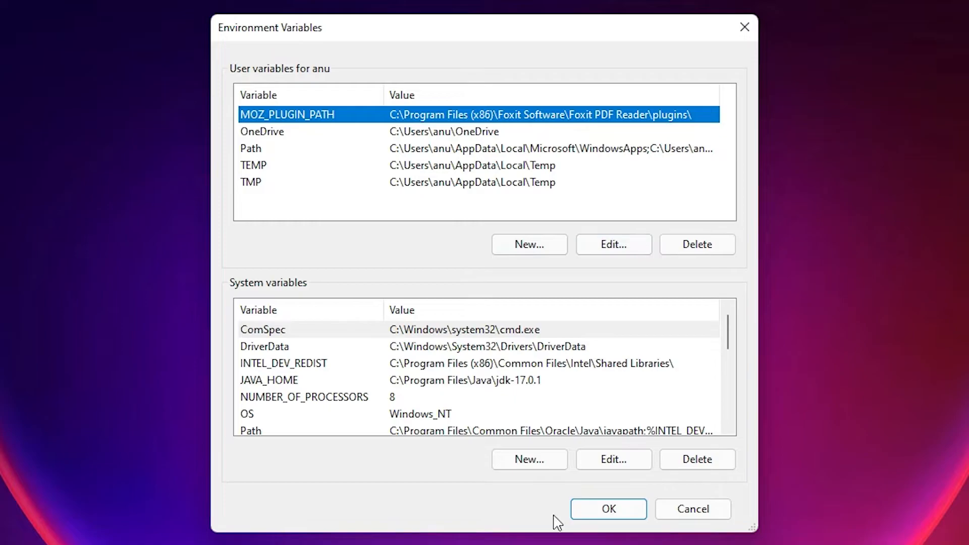
Step: Edit the system Path variable and add the copied Python310 folder path as a new entry ending in a backslash
scroll(314, 394, down, 1)
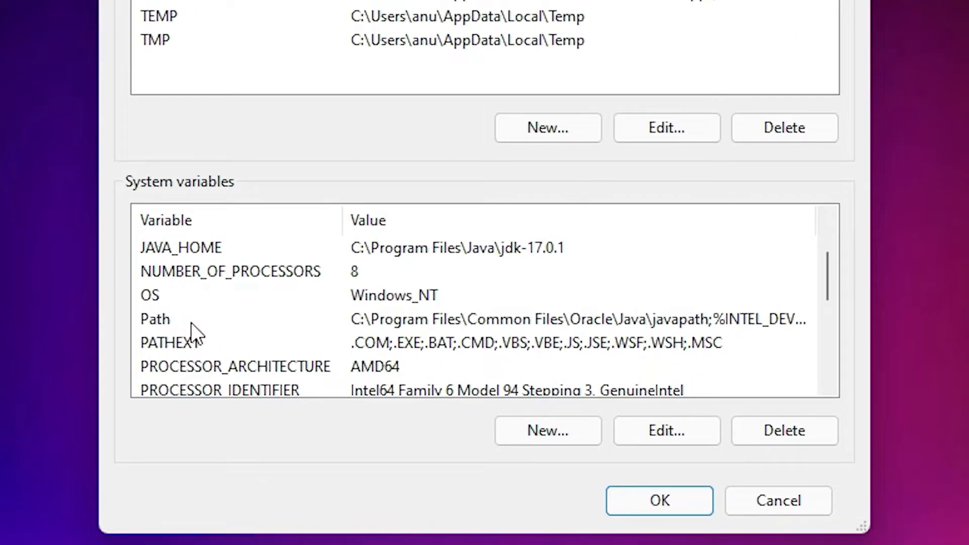
click(193, 324)
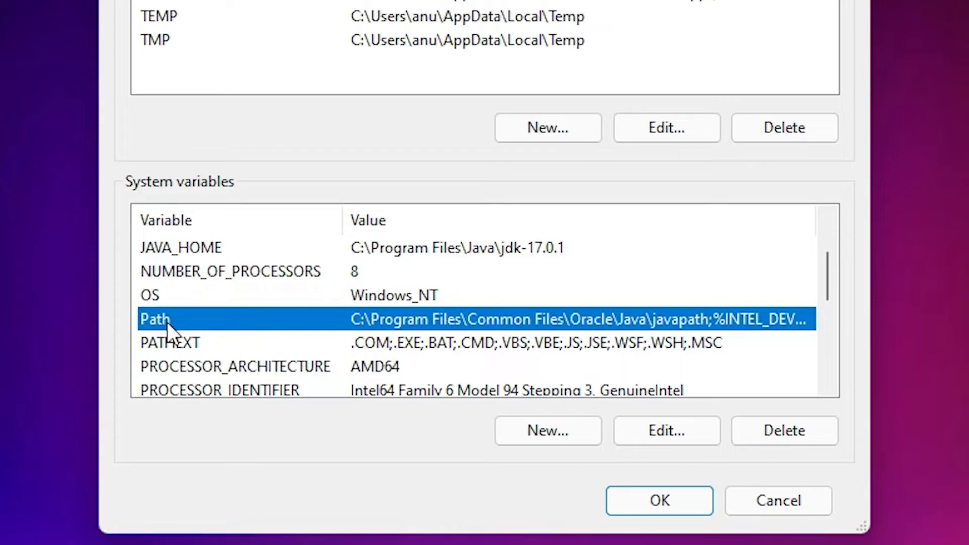
click(687, 437)
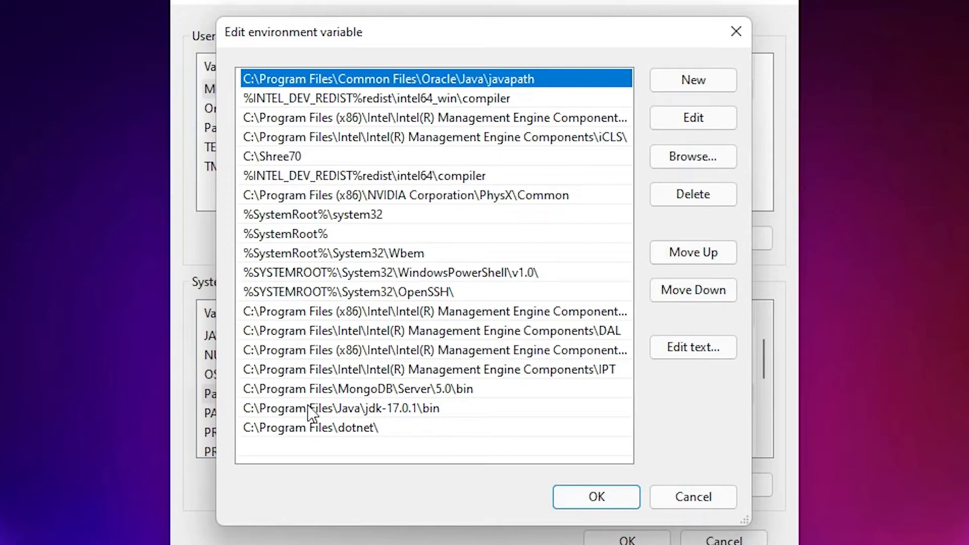
click(334, 446)
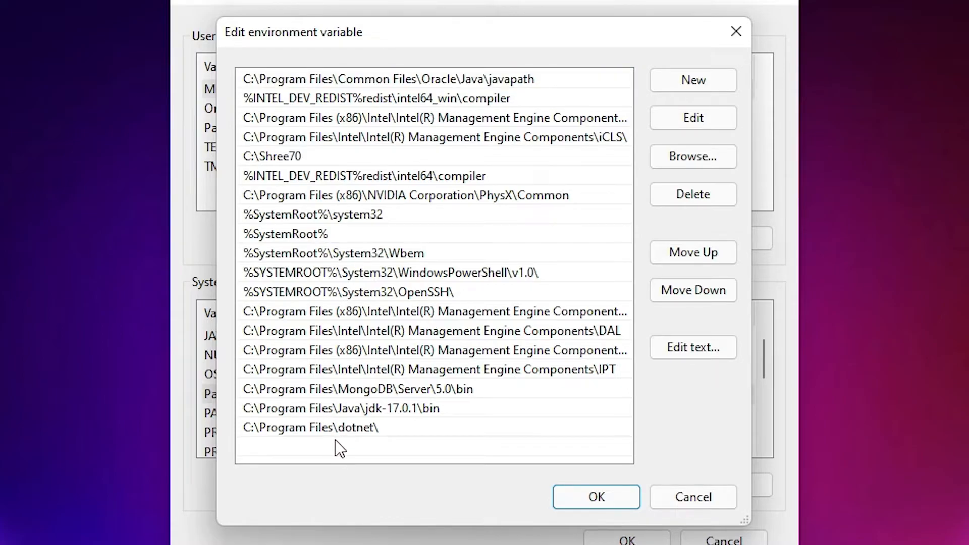
click(690, 82)
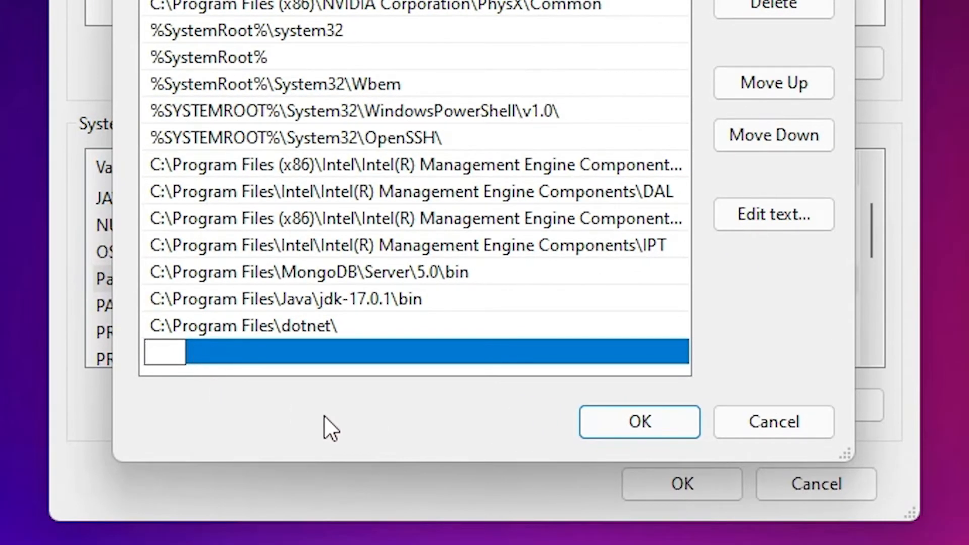
key(ctrl+v)
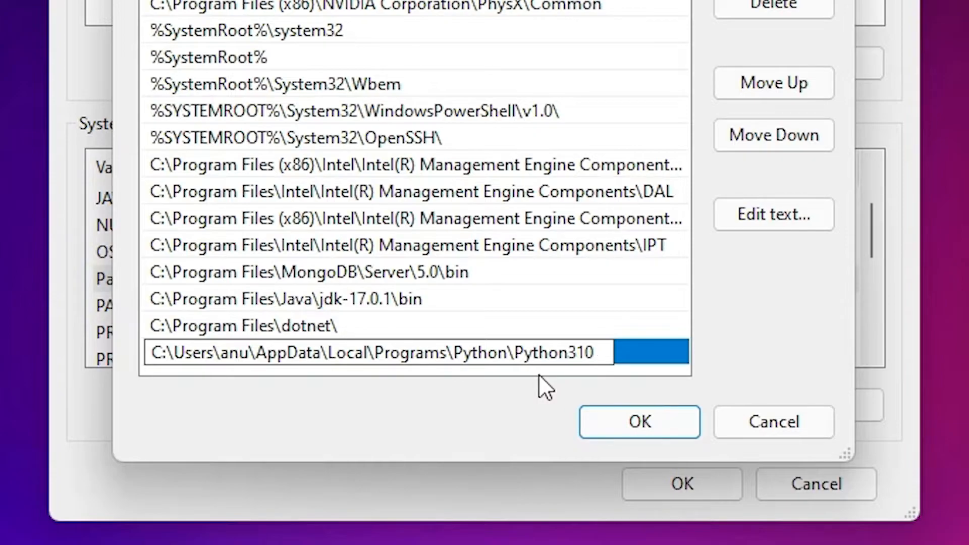
text(\)
click(648, 327)
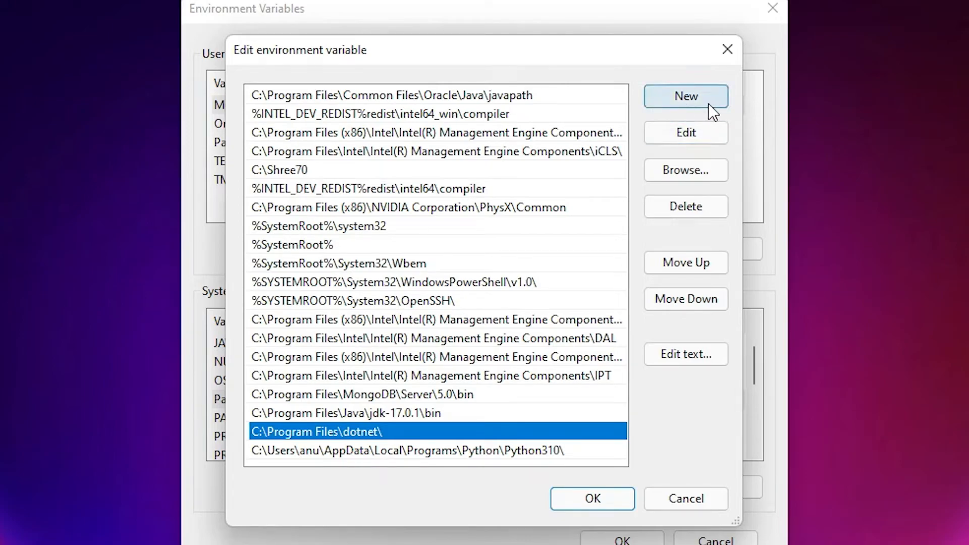
Step: Add a second Path entry using the copied Python310 folder path extended with \Scripts\
click(686, 101)
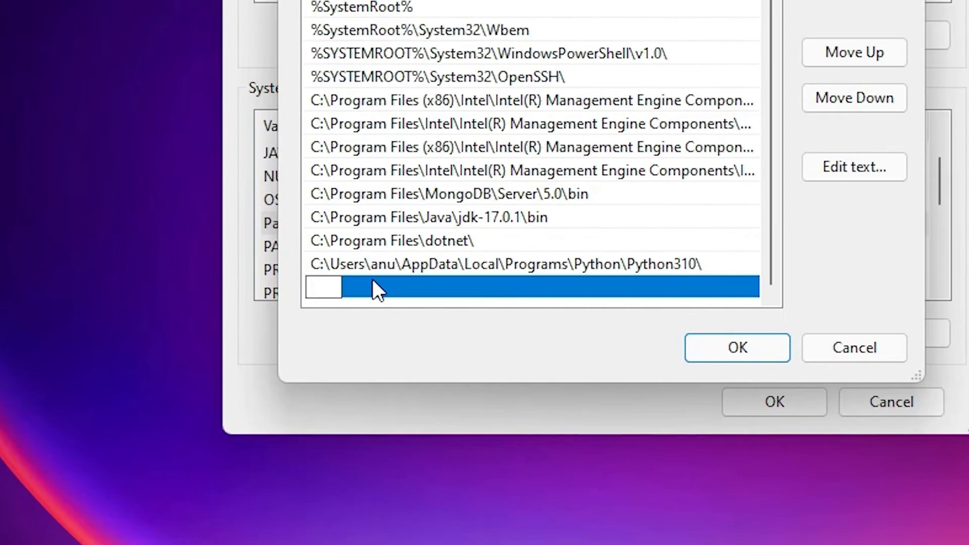
right_click(323, 292)
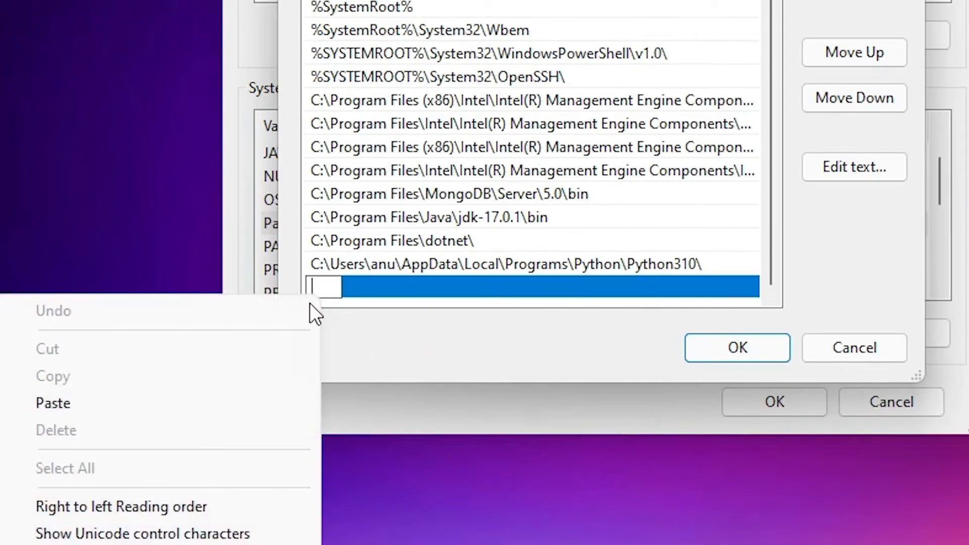
click(121, 396)
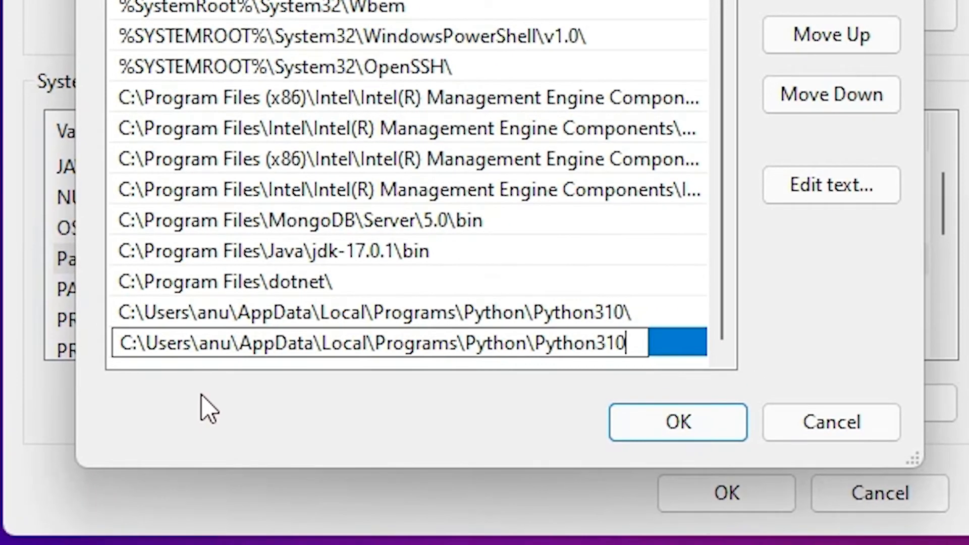
text(\)
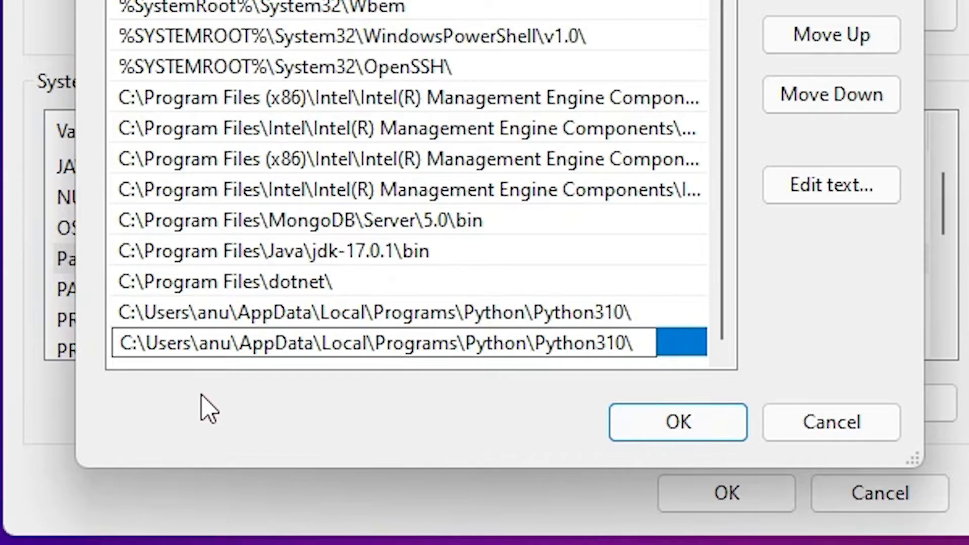
text(Scr)
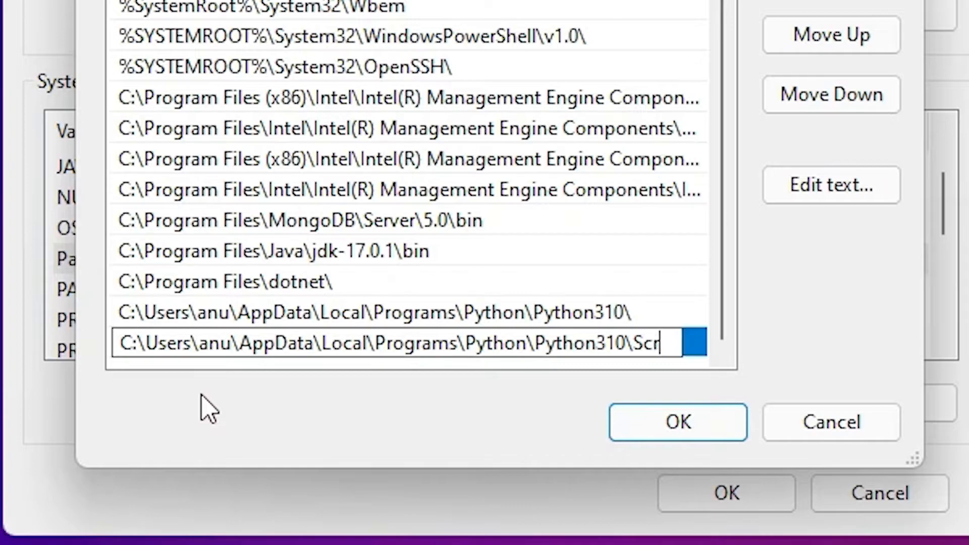
text(ipt)
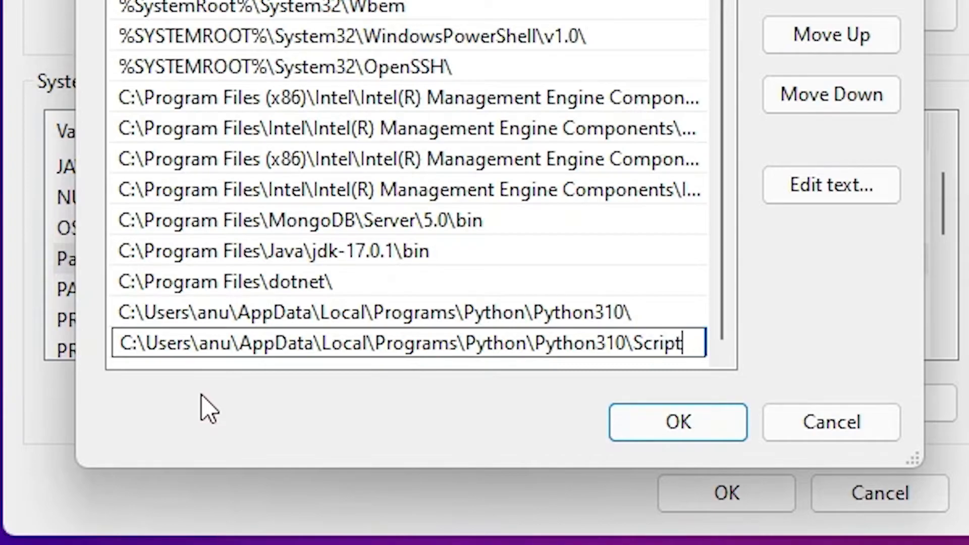
text(s\)
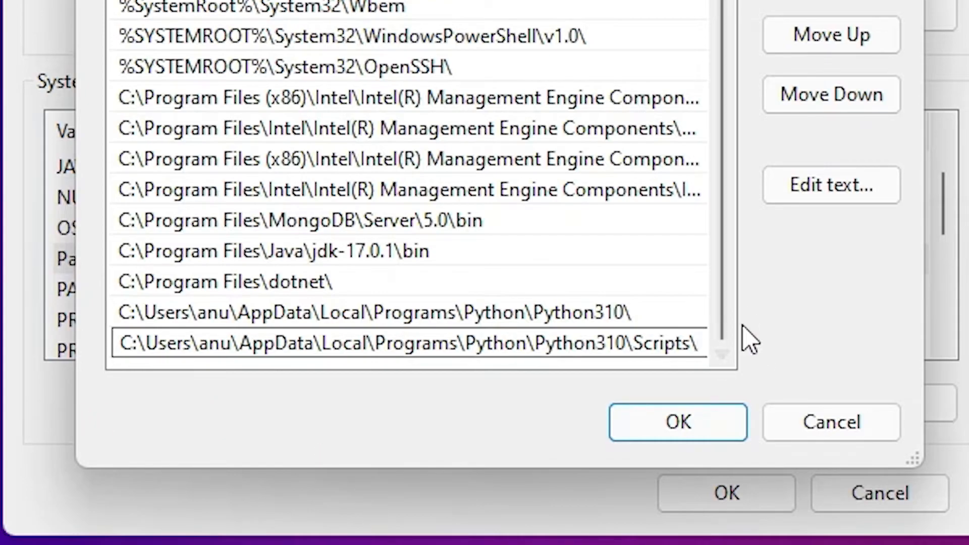
click(326, 191)
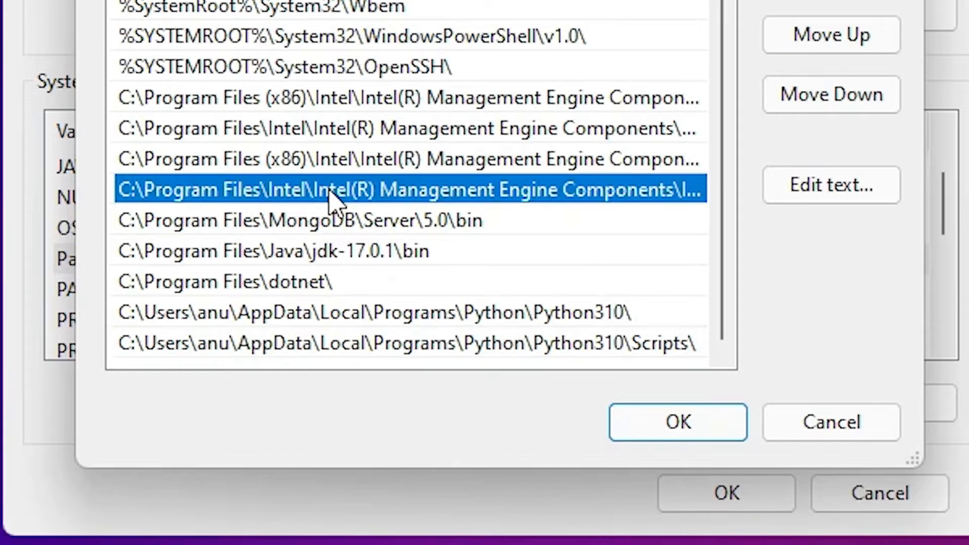
Step: Save the edited Path entries and confirm the Environment Variables and System Properties dialogs
click(700, 425)
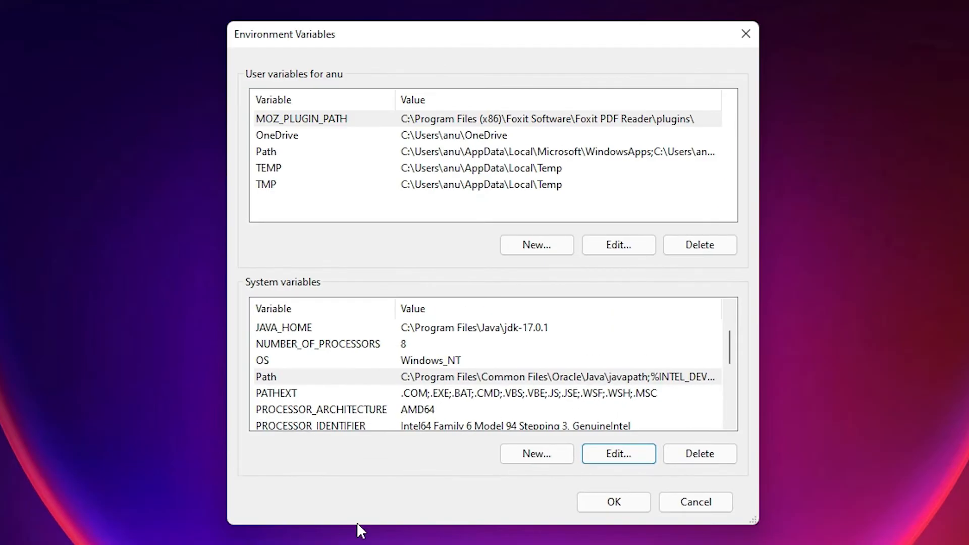
click(613, 502)
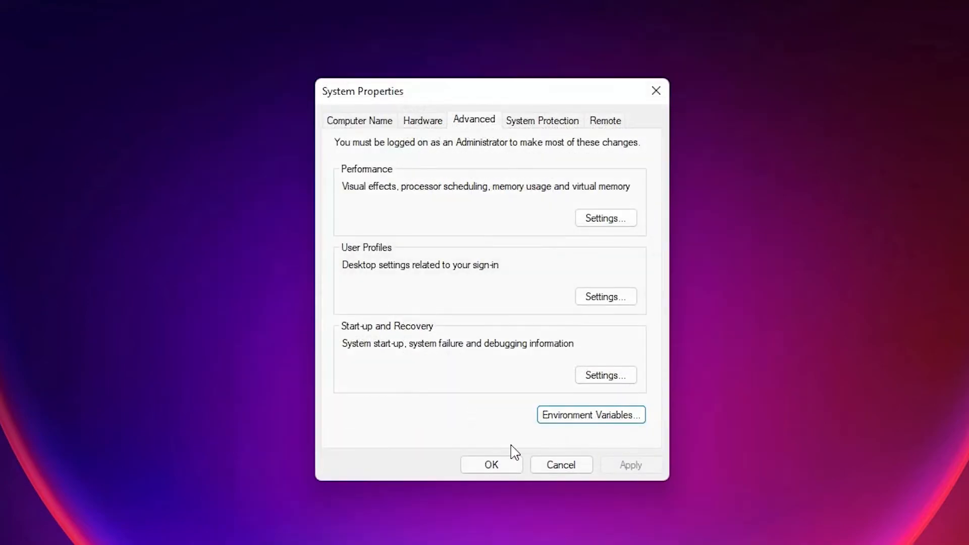
click(499, 472)
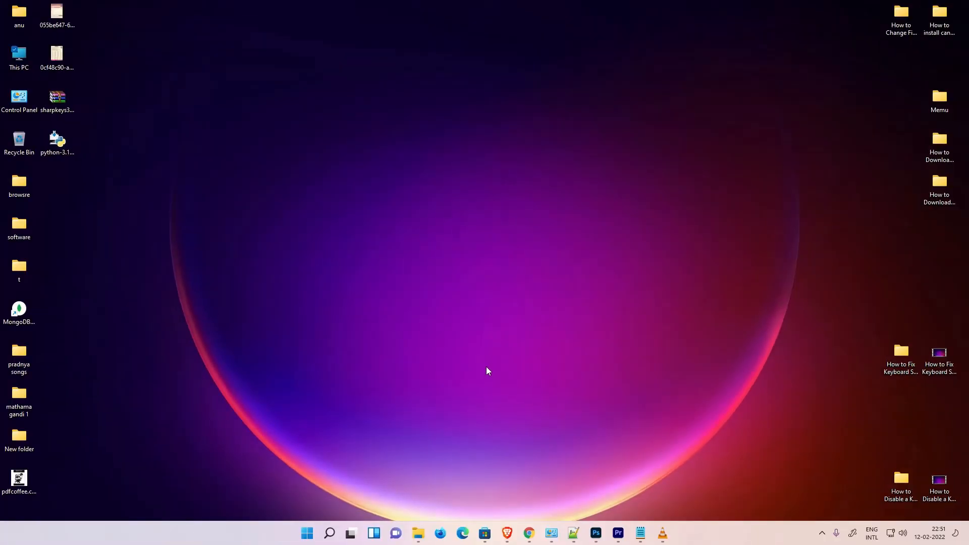
Step: Search for "cmd" in Start and open Command Prompt
click(306, 539)
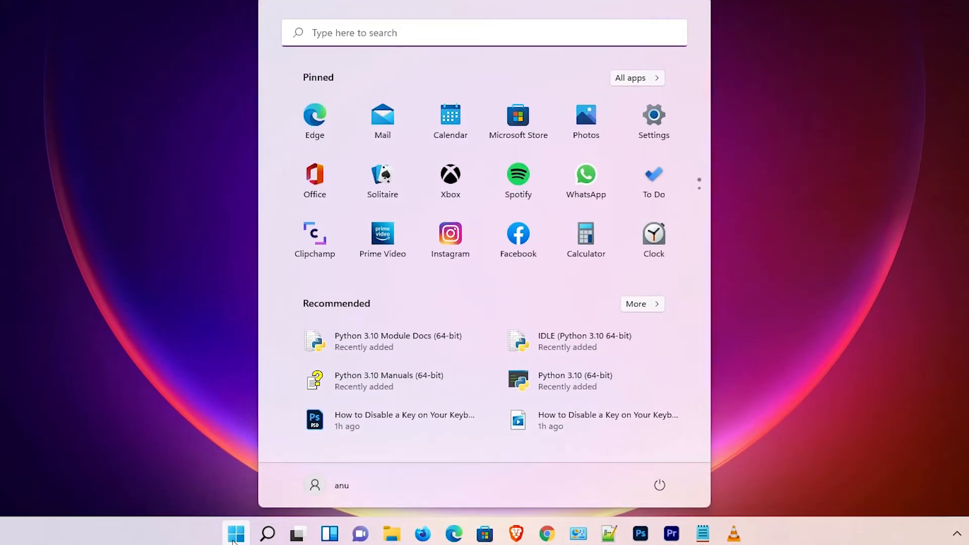
text(control Panel)
key(Return)
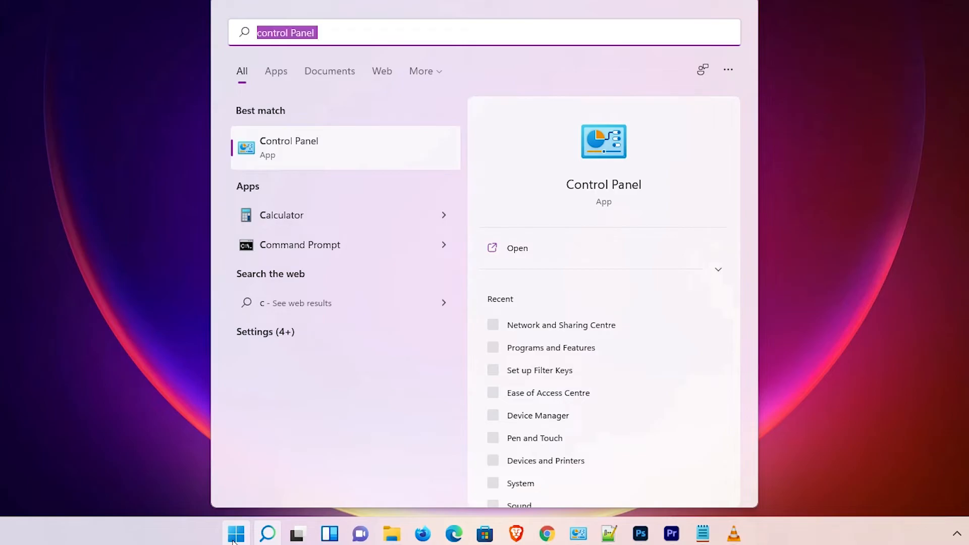
text(cmd)
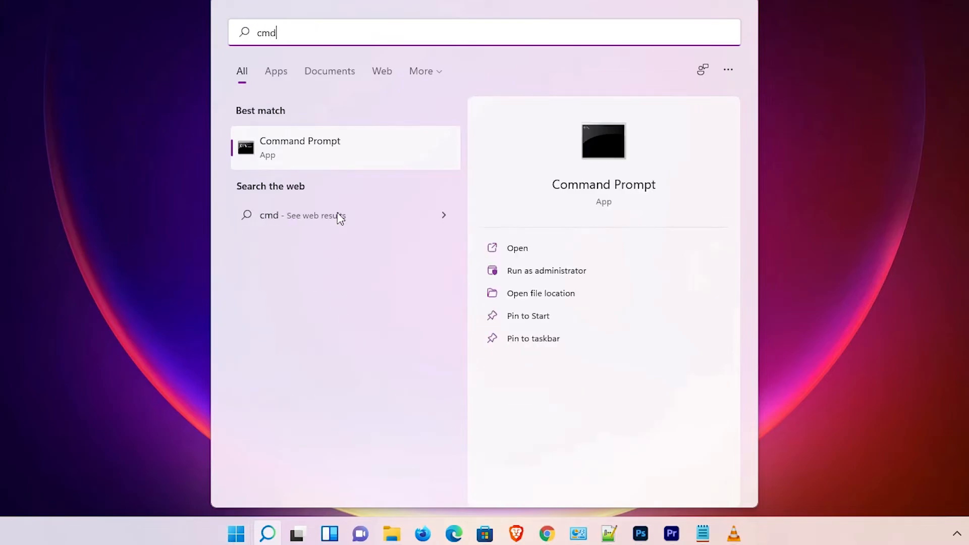
click(321, 146)
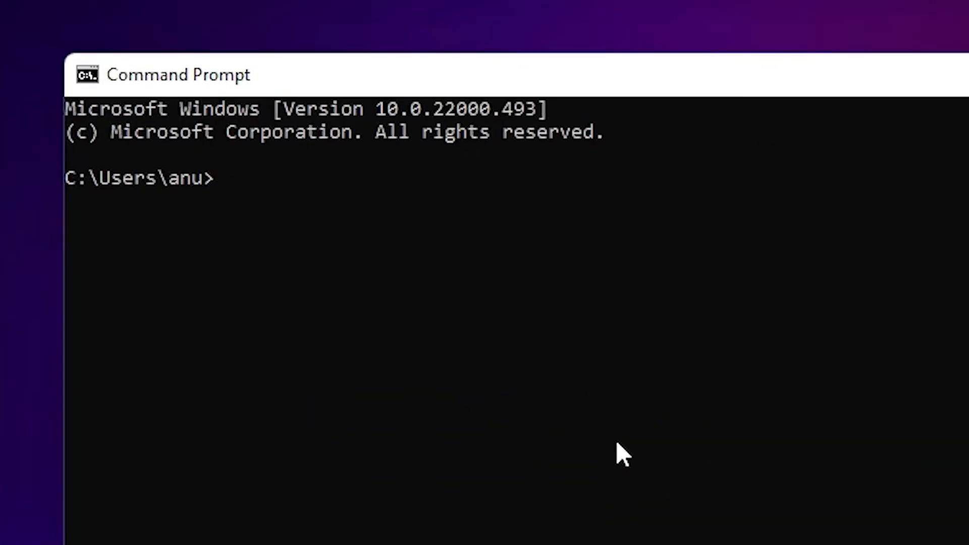
Step: Run python --version to check that Python is reachable from the command line
text(pyth)
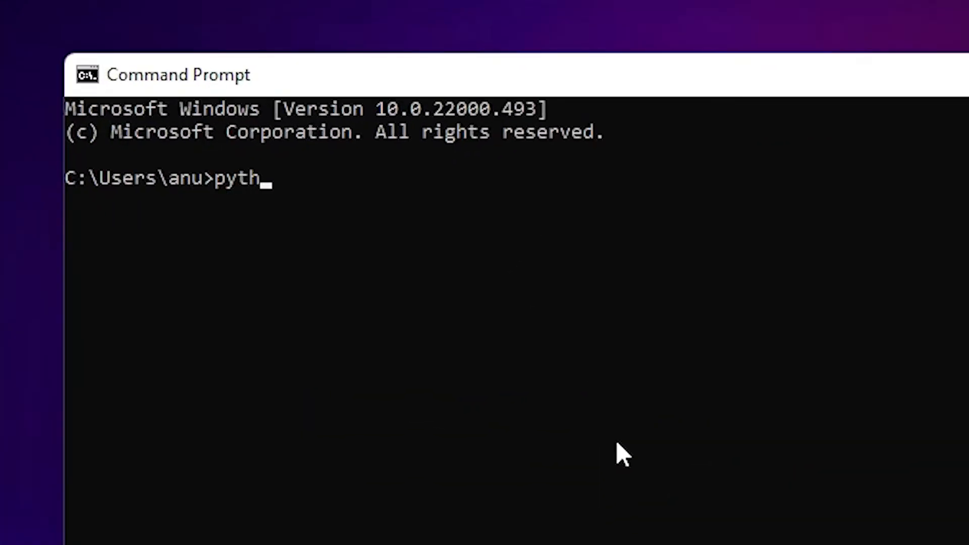
text(on --vers)
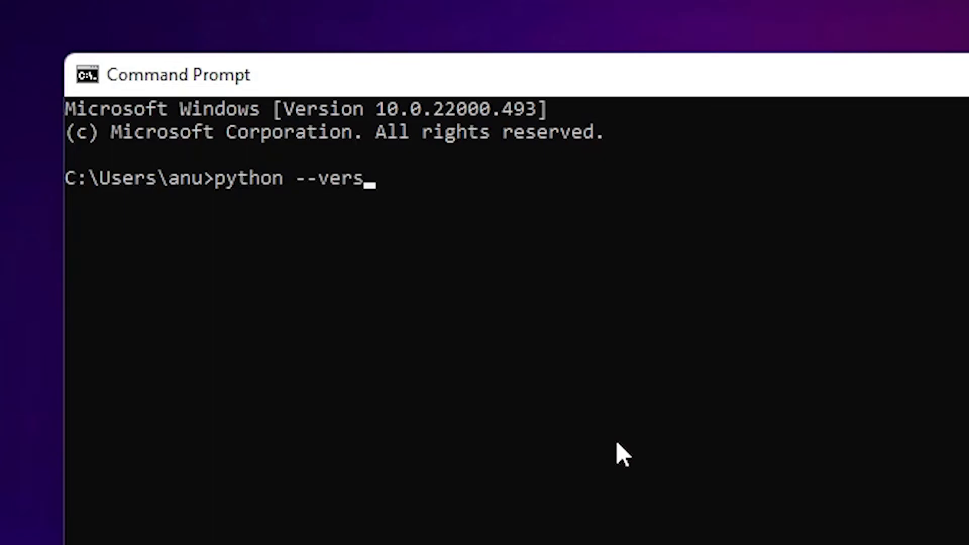
text(io)
key(BackSpace)
text(ion)
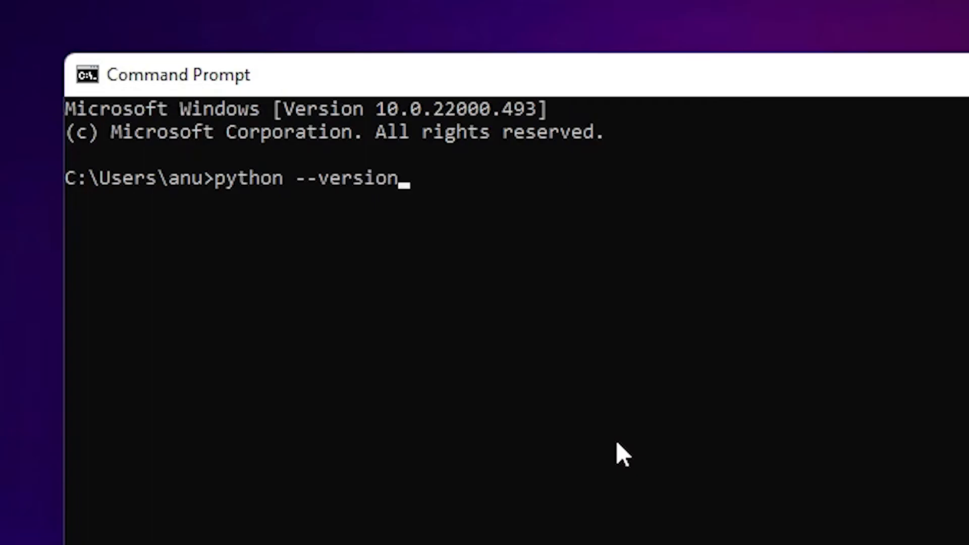
key(Return)
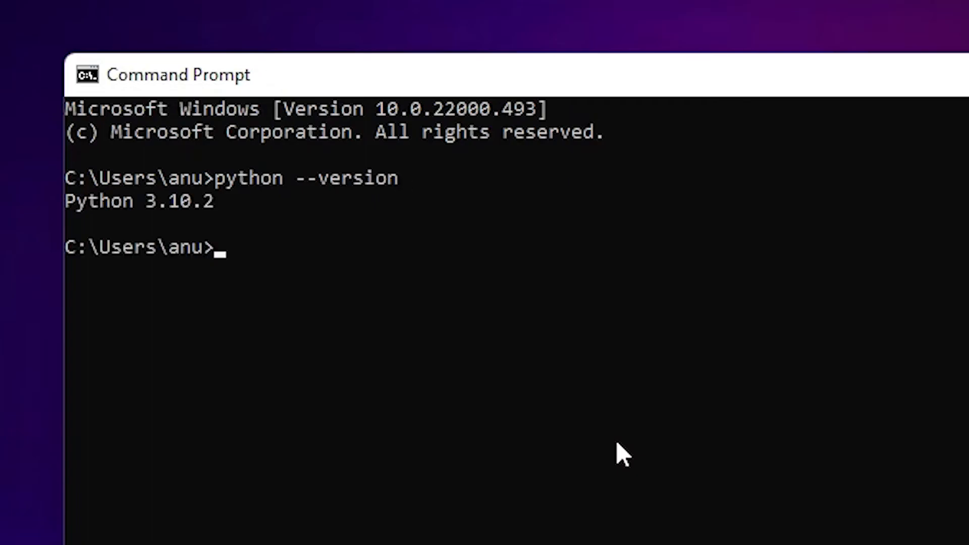